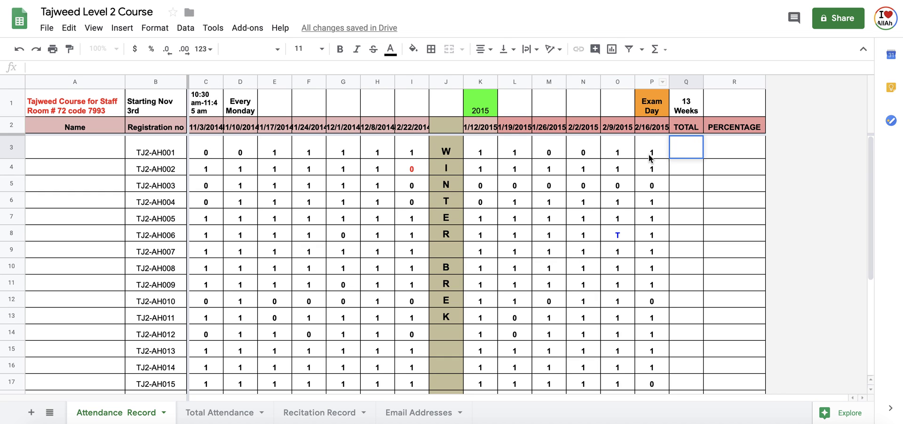
Enter the formula =SUM(C3:P3) in cell Q3 to total the first student's attendance.
mouse_move(679, 155)
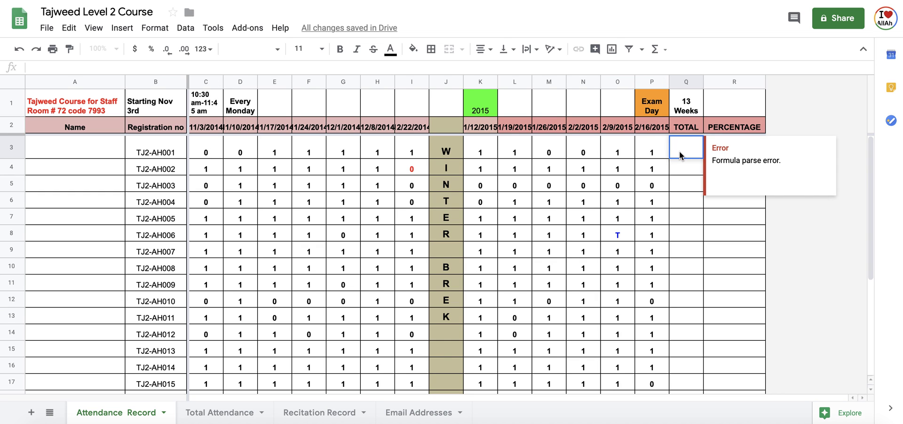
drag(682, 173, 692, 159)
click(689, 146)
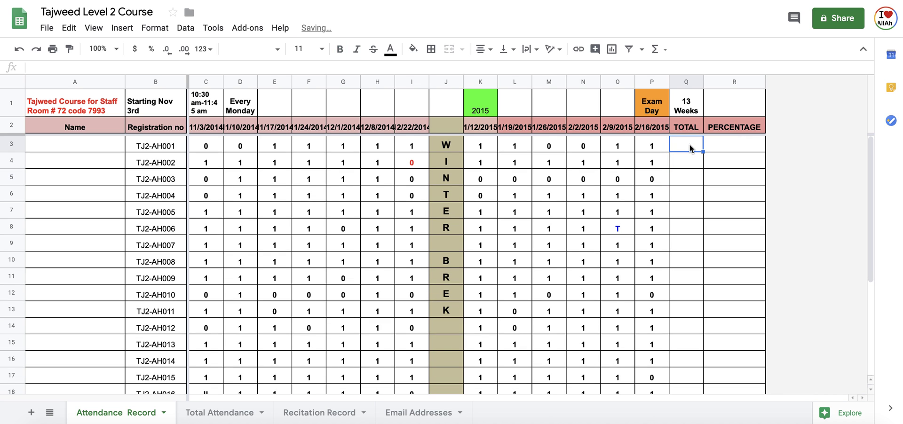
text(=)
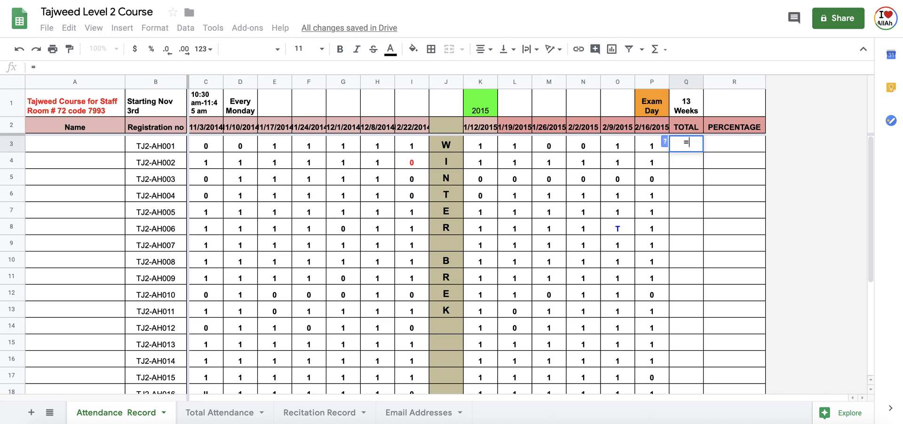
text(SUM)
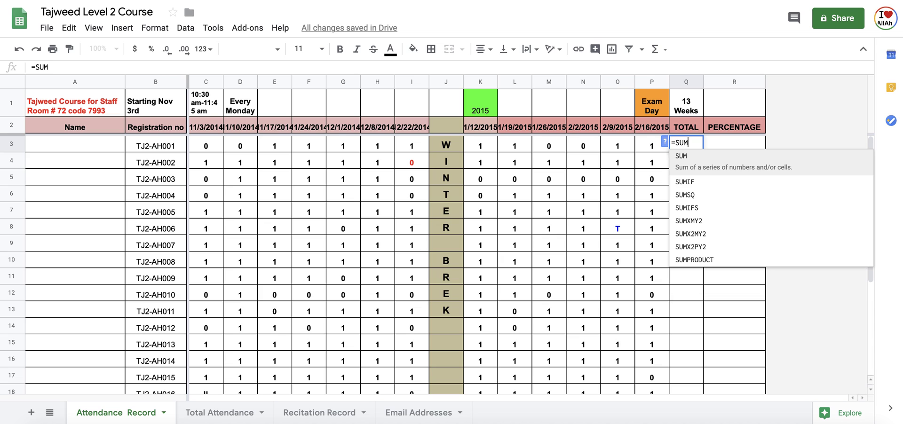
text(()
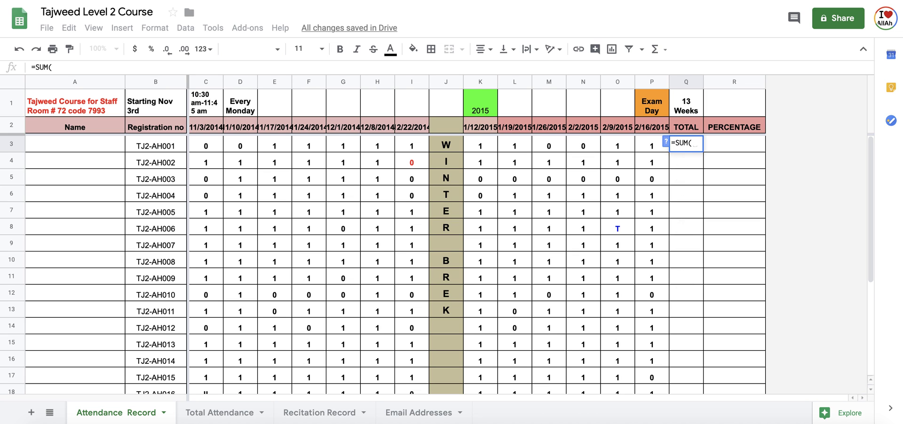
text(C3)
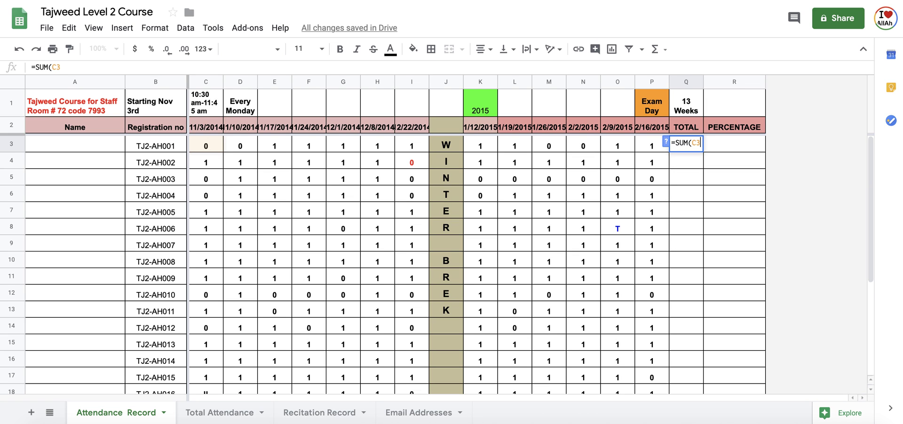
text(:)
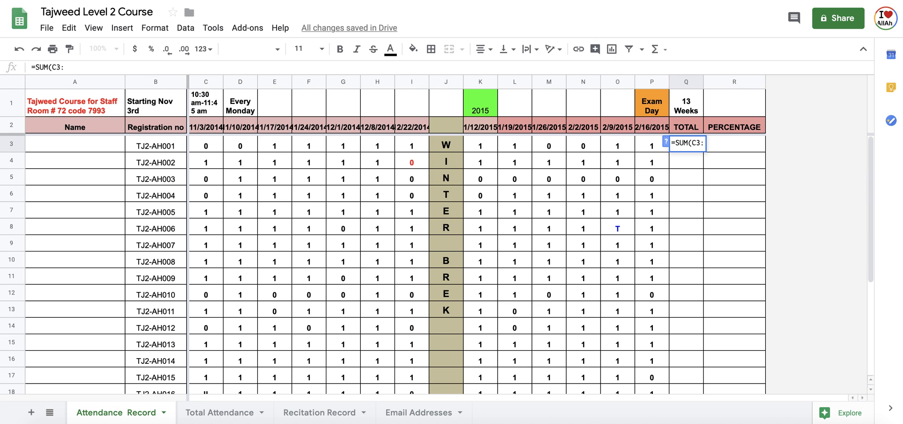
text(P)
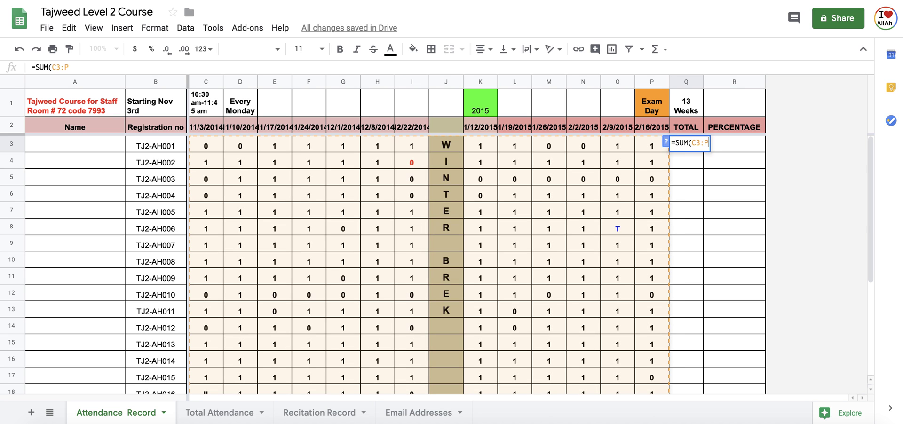
text(3)
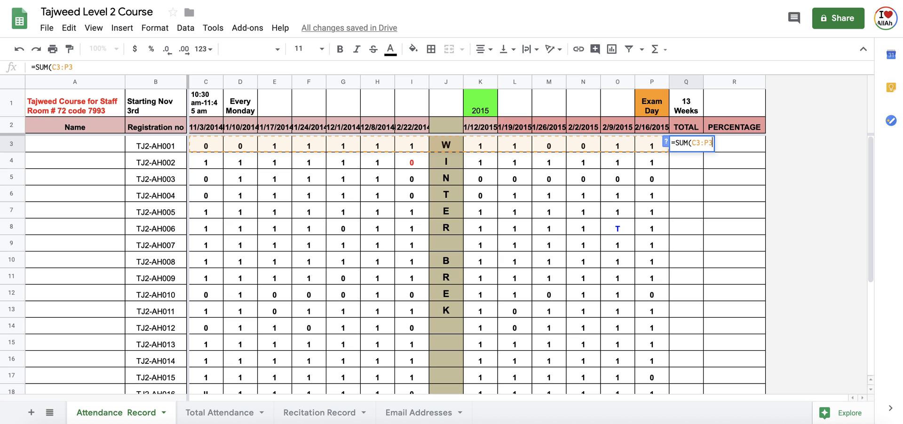
text())
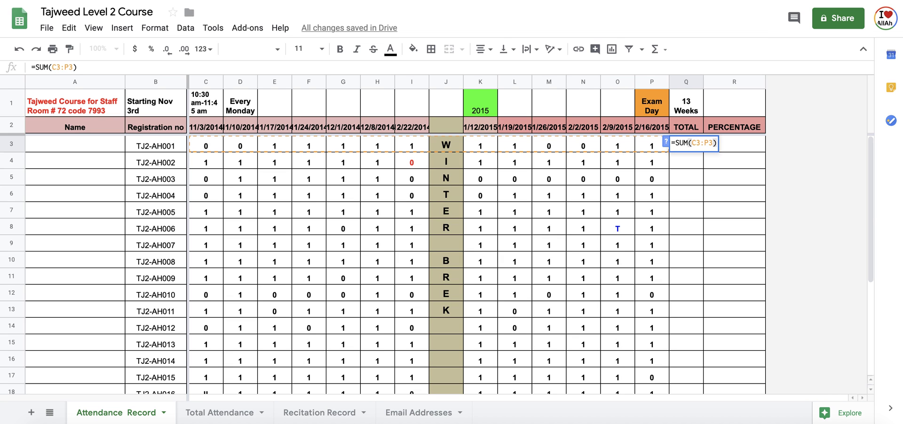
key(Return)
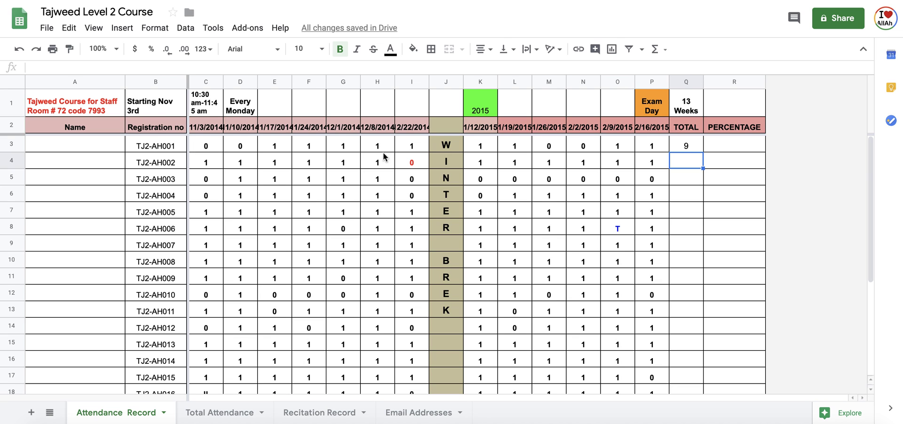
click(695, 148)
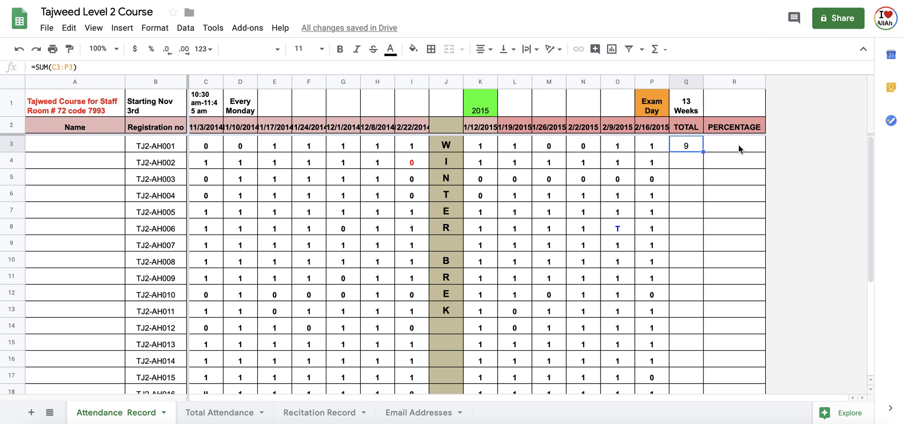
Enter the formula =ROUND((Q3/13)*100,2) in cell R3 to calculate the first student's attendance percentage.
click(722, 147)
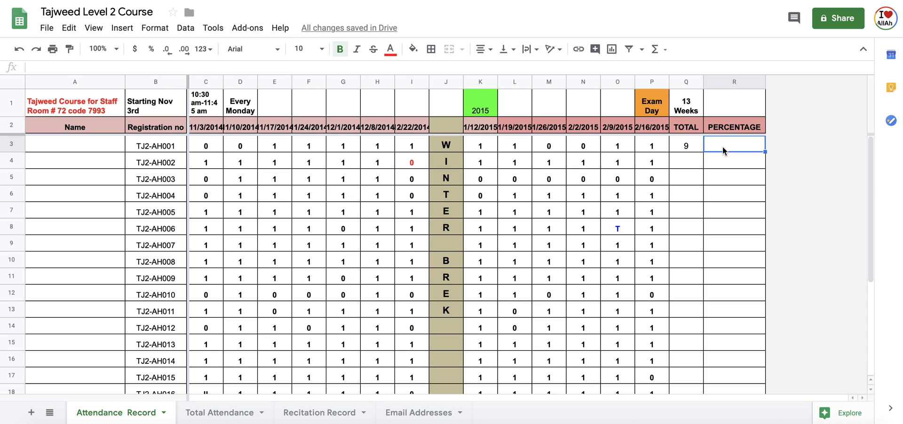
text(=)
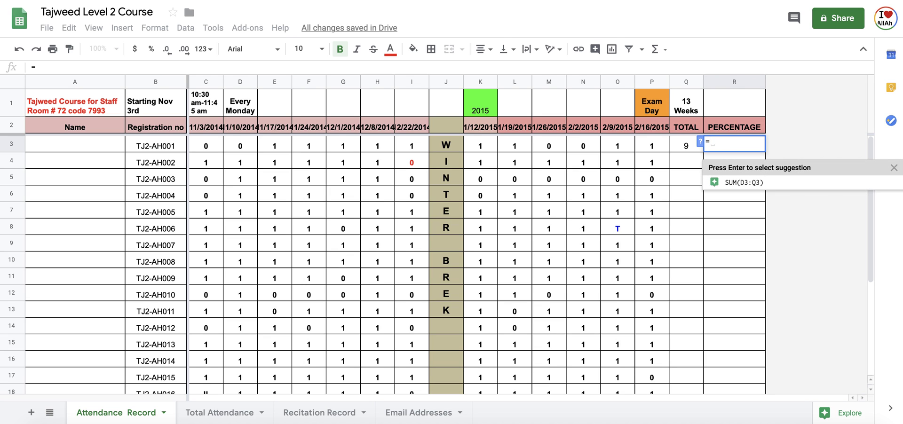
text(ROUND)
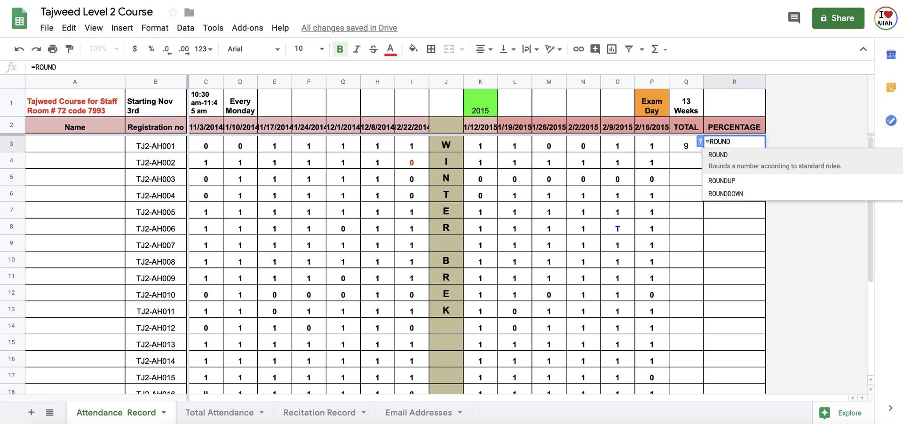
text((()
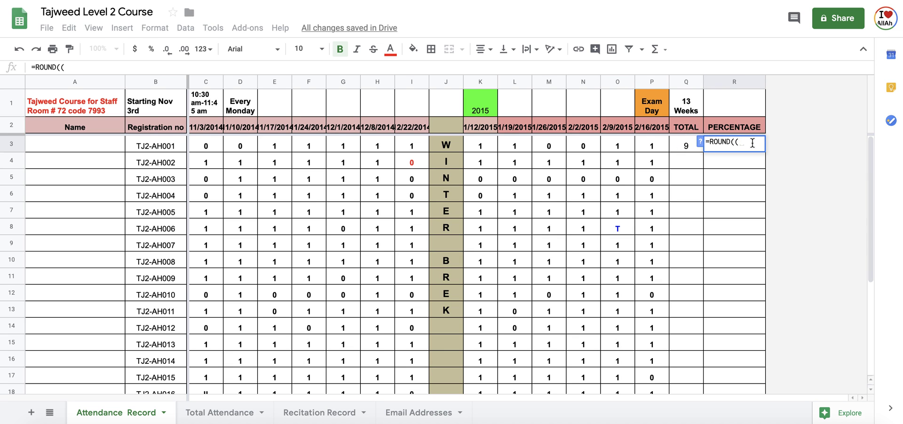
text(Q3)
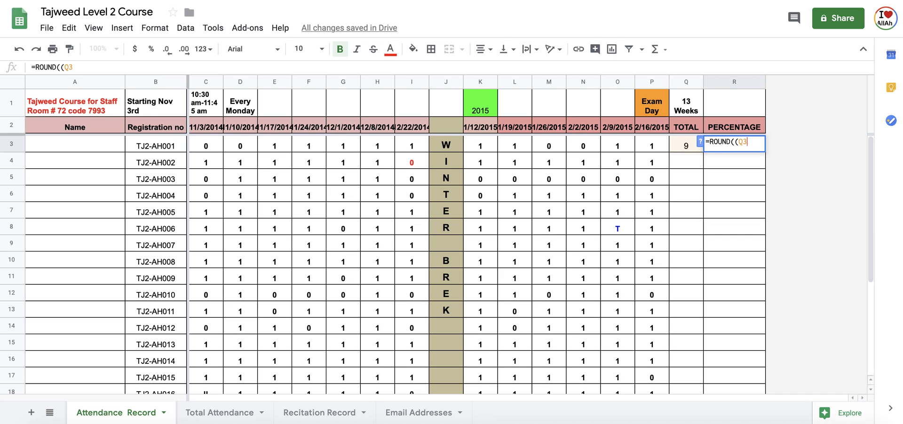
text(/)
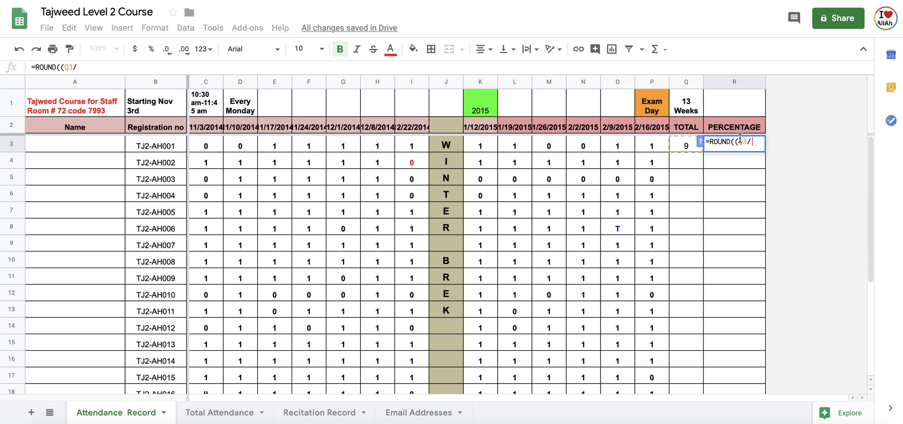
text(13)
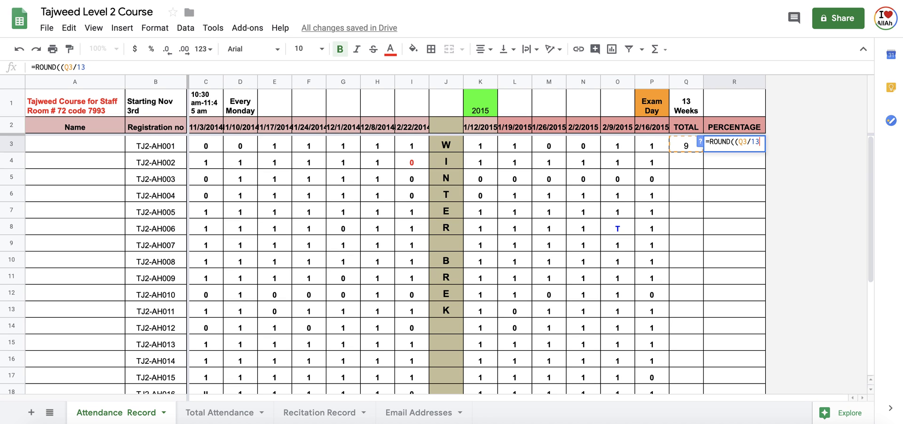
text()*)
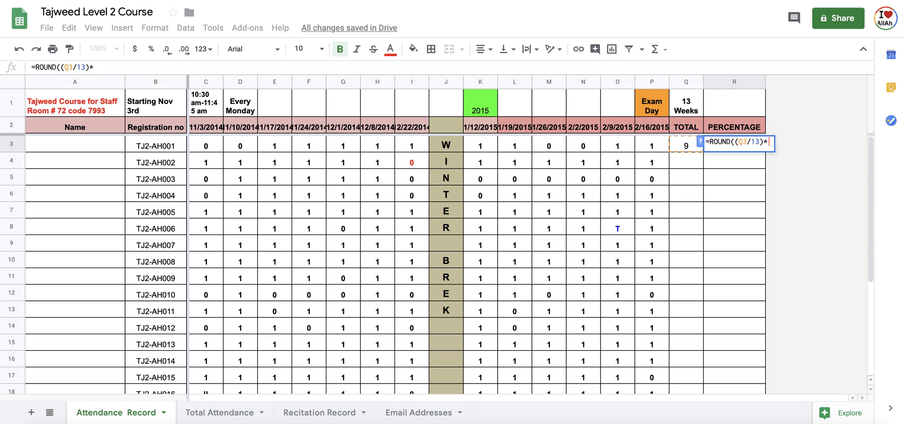
text(100)
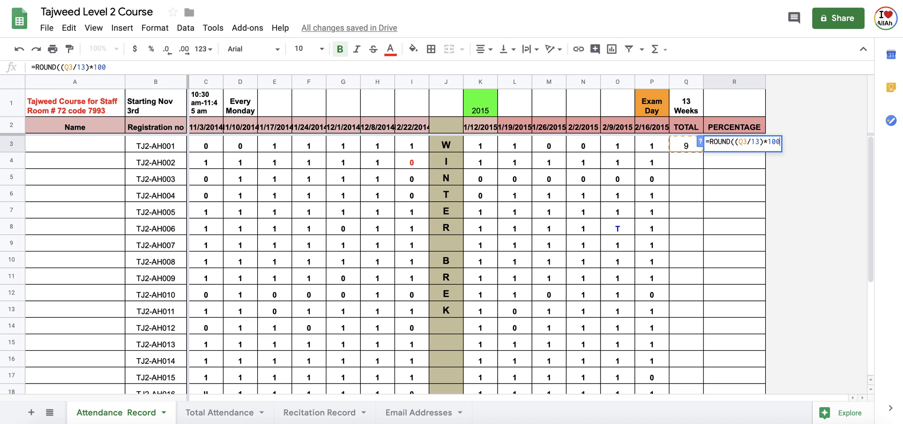
text(,)
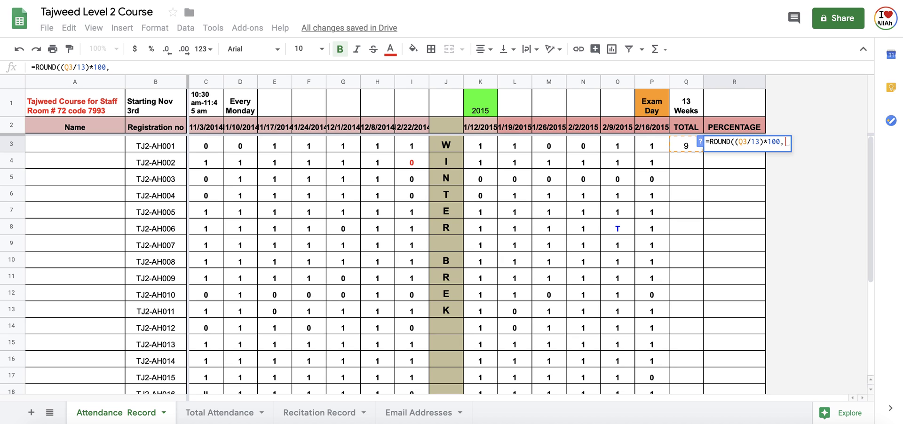
text(2)
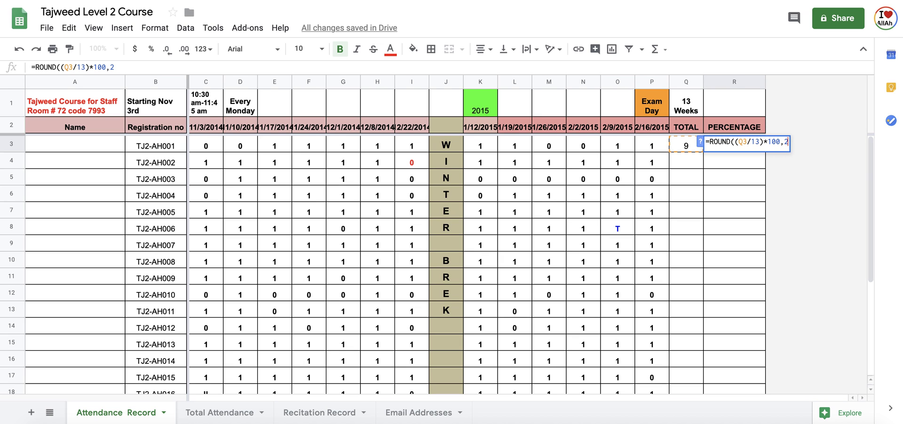
text())
key(Return)
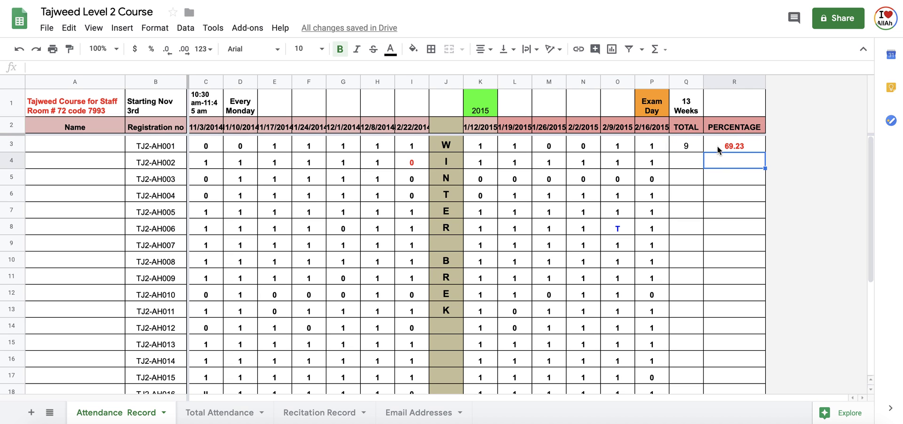
Fill the TOTAL formula from Q3 down through row 23 for all students.
click(698, 147)
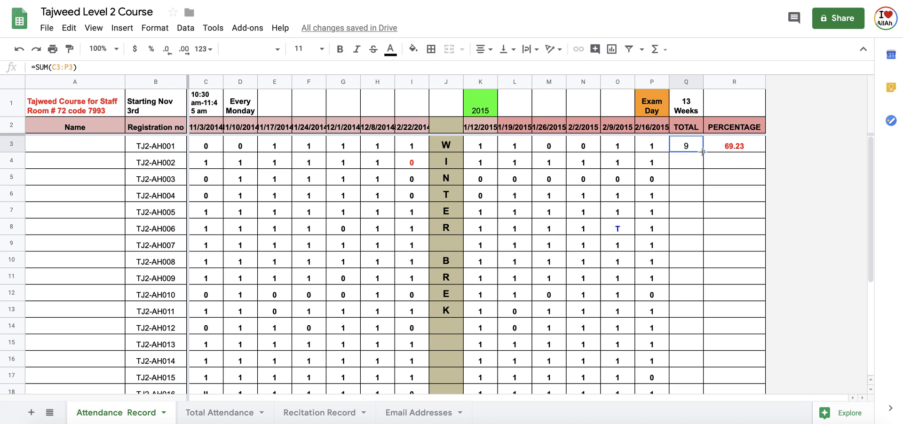
drag(703, 152, 696, 310)
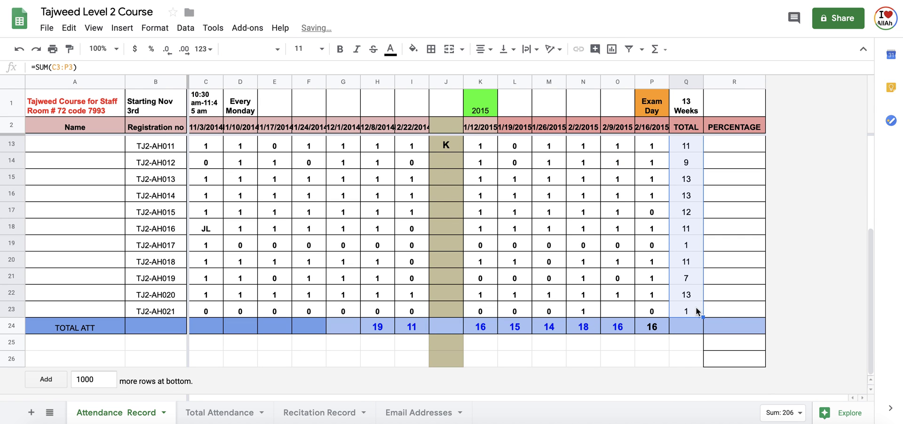
scroll(690, 189, up, 5)
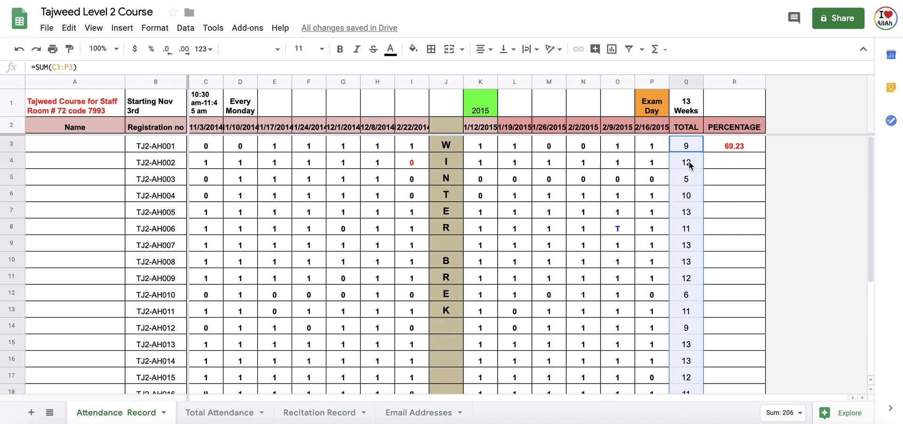
Fill the PERCENTAGE formula from R3 down through row 25.
click(725, 162)
click(736, 145)
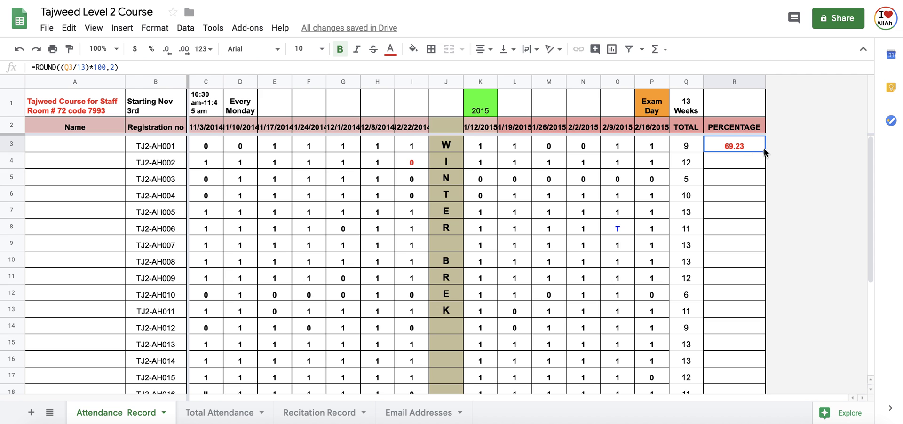
drag(763, 151, 759, 388)
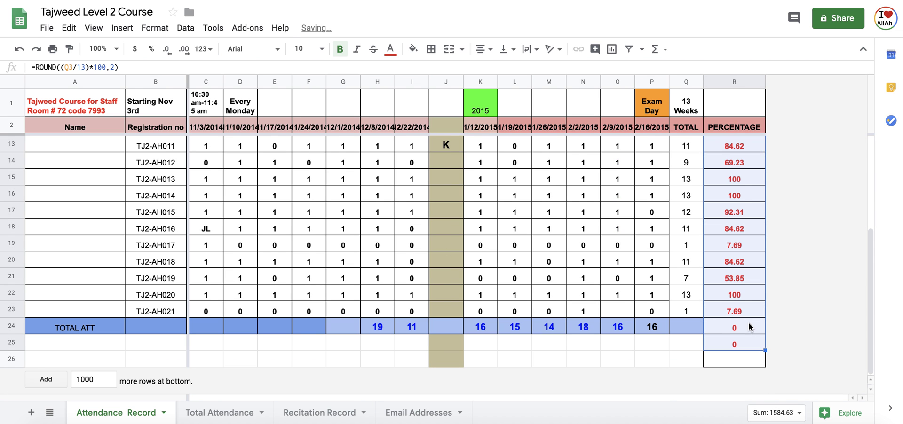
scroll(748, 322, up, 5)
Review the formulas behind the filled percentages and the first student's total and percentage cells.
key(Down)
key(Down)
key(Down)
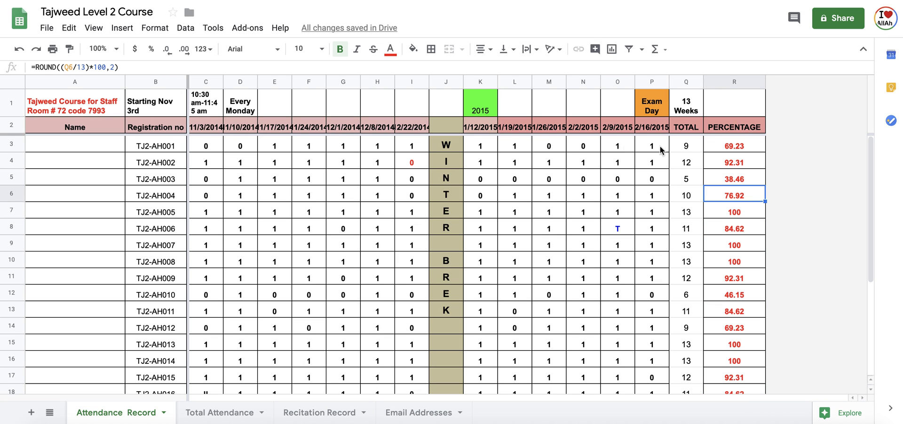
click(692, 147)
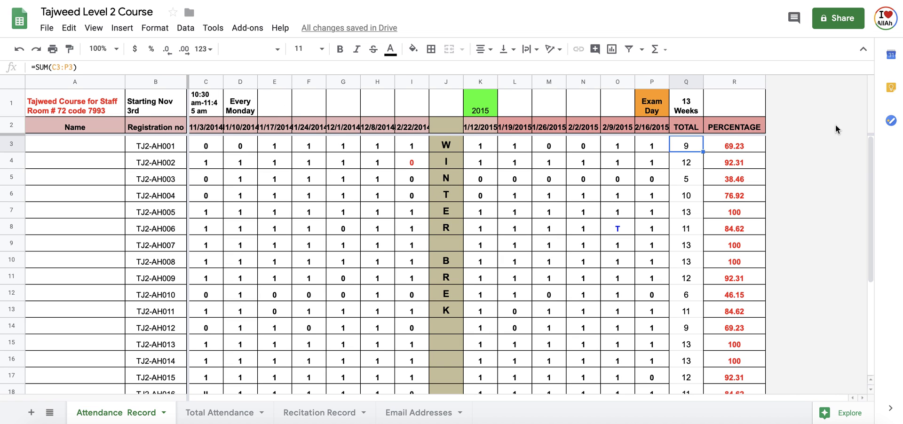
click(740, 149)
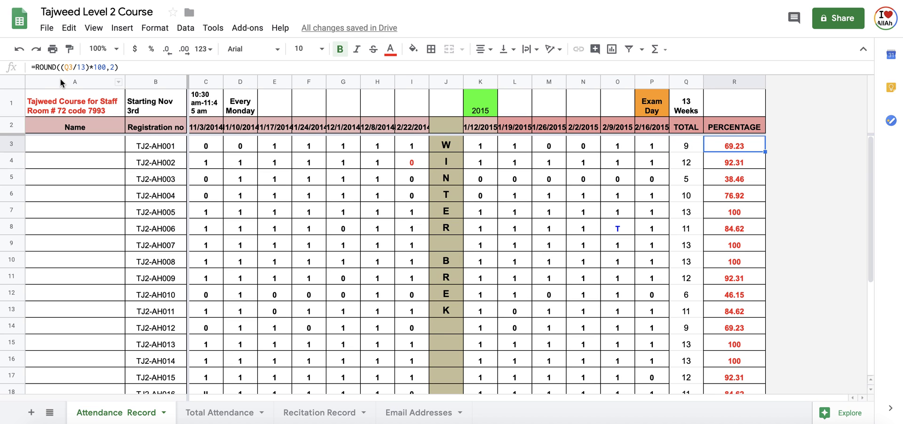